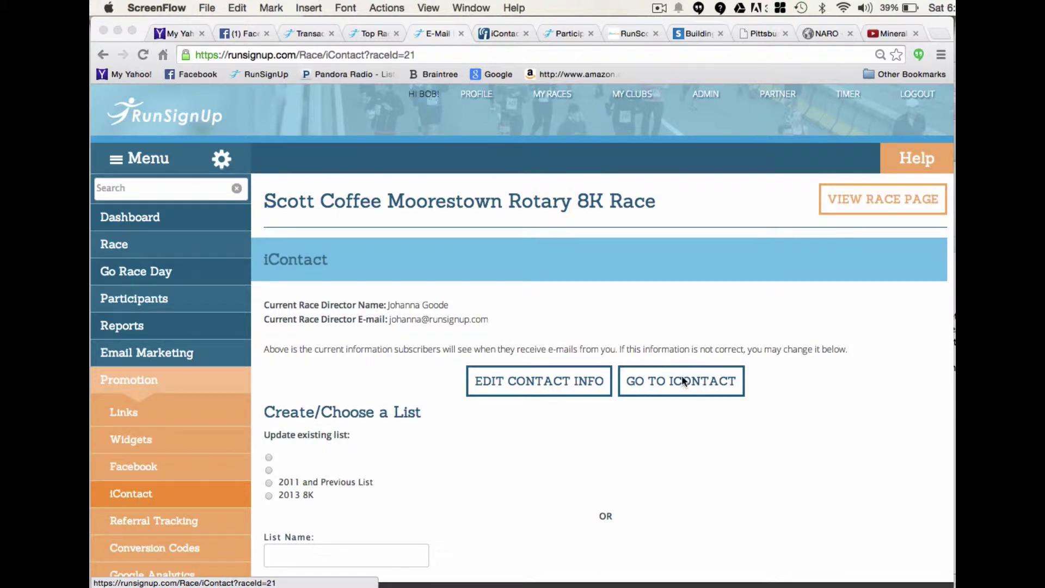
Bring the browser window to the front.
left_click(498, 31)
Switch to the iContact tab and go Home to see the 2013 Participants and My New List lists.
left_click(498, 31)
scroll(514, 150, "up", 5)
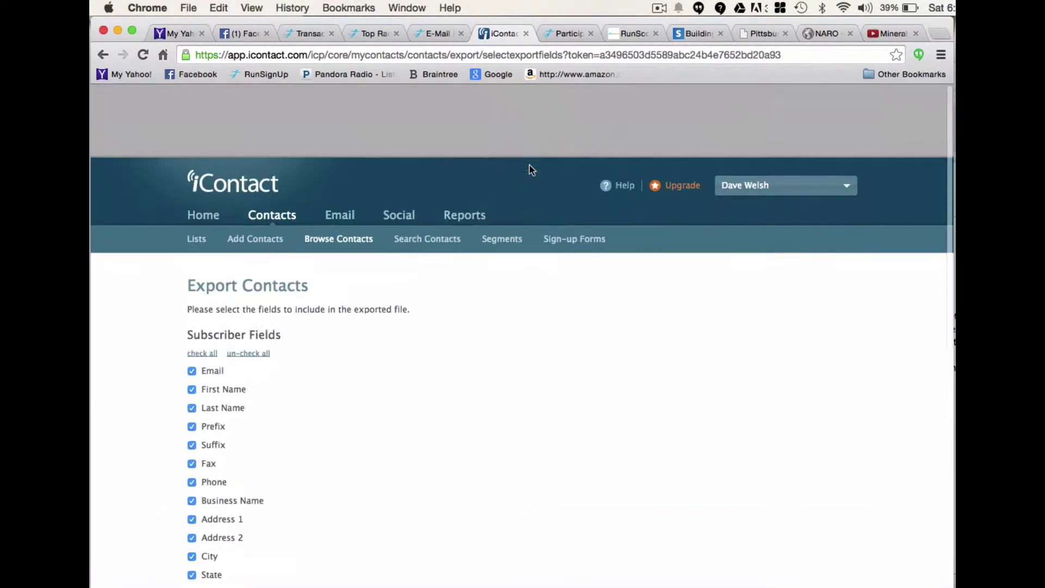
left_click(210, 142)
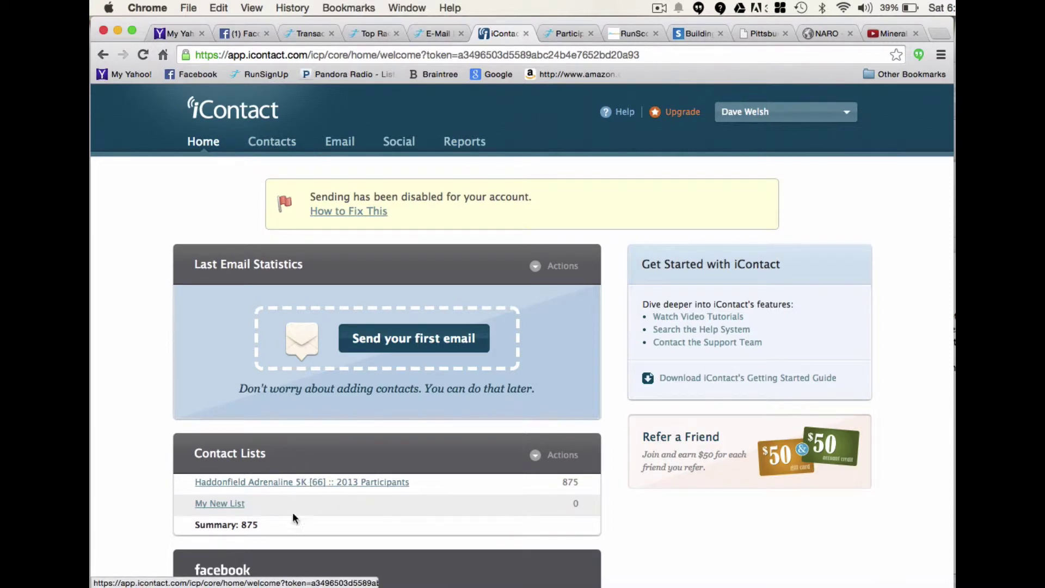
Select all 875 contacts in the Haddonfield Adrenaline 5K 2013 Participants list and choose Save Contacts to a File.
left_click(326, 483)
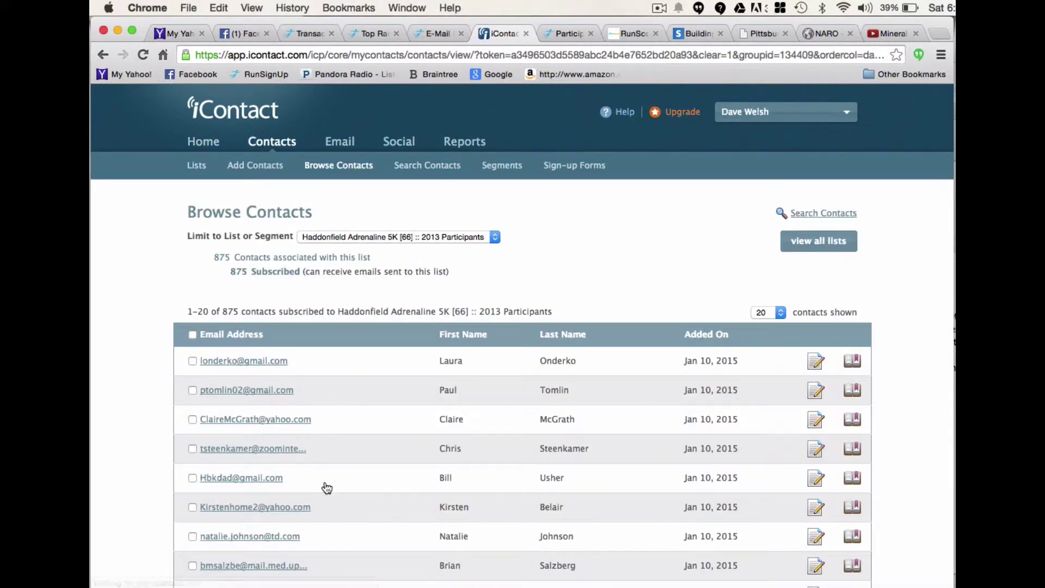
left_click(193, 335)
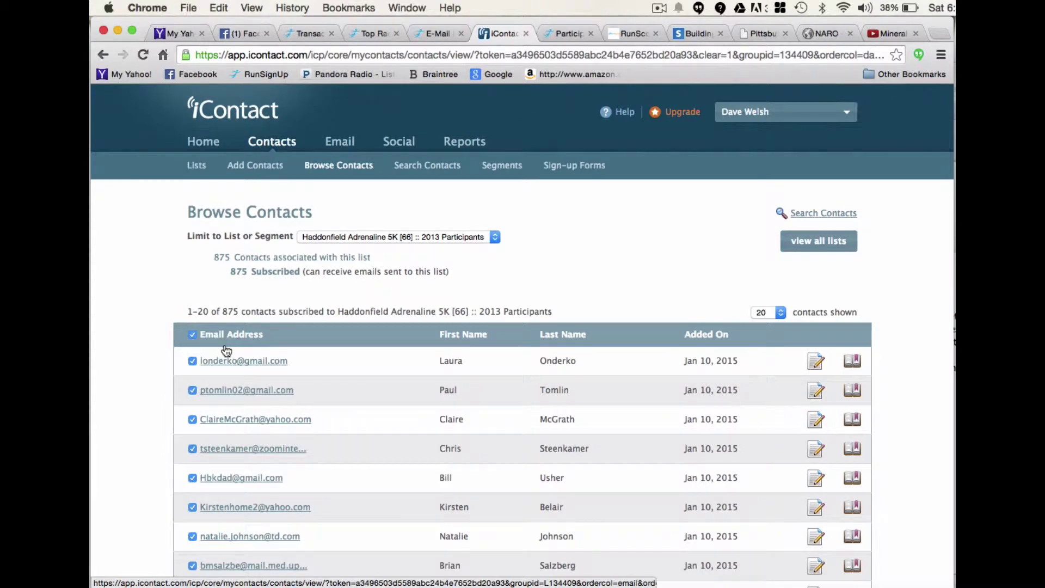
scroll(164, 414, "down", 7)
scroll(164, 412, "down", 6)
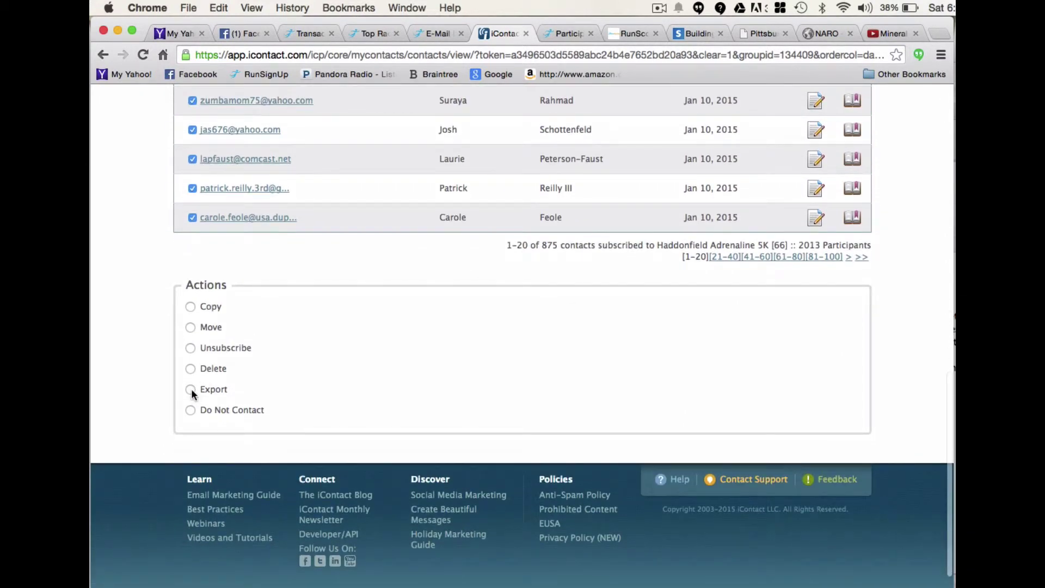
left_click(190, 389)
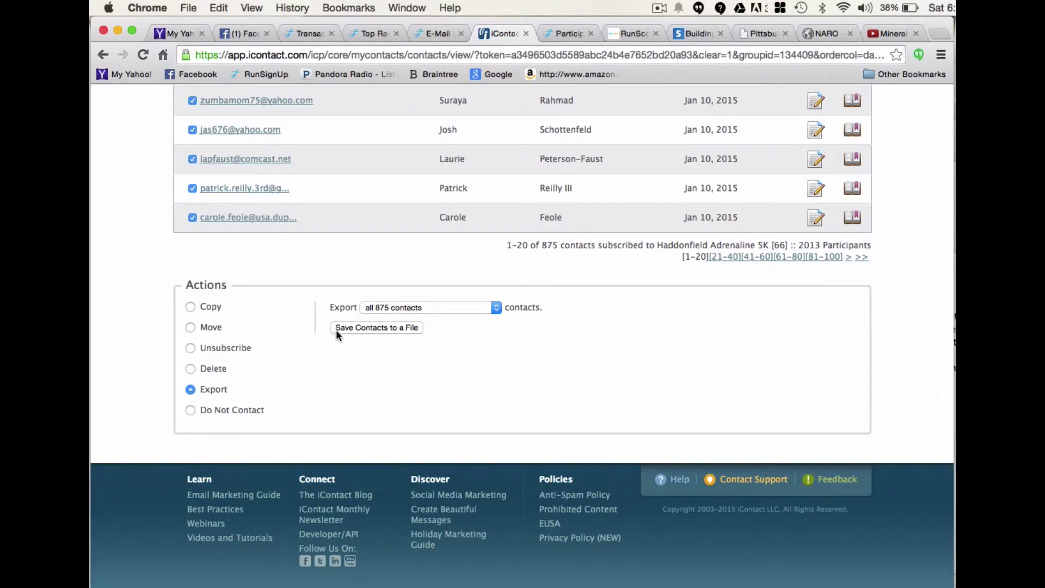
left_click(363, 325)
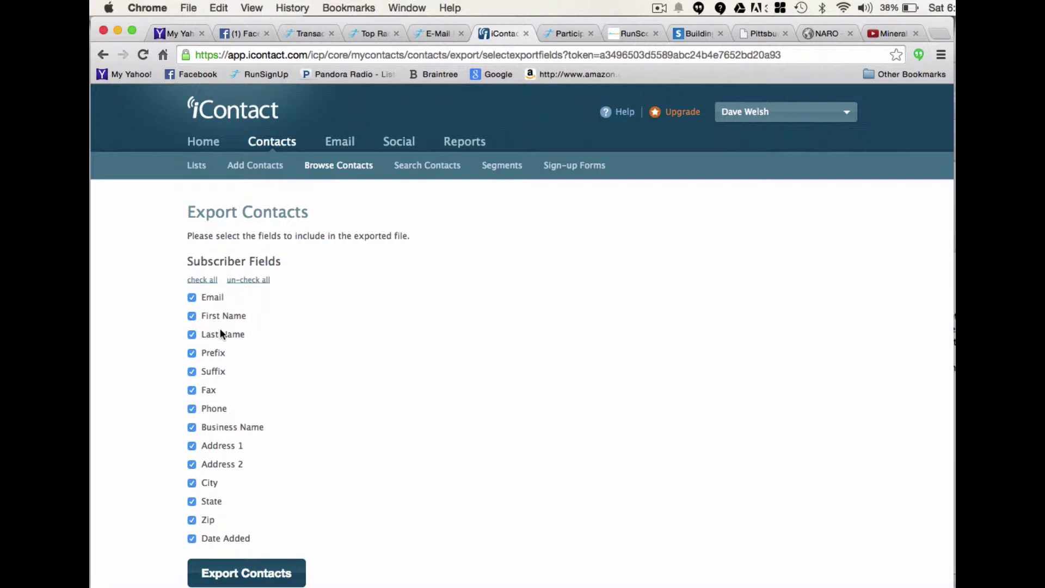
Export only Email, First Name and Last Name to export (7).csv and view it in Excel.
left_click(239, 280)
left_click(192, 297)
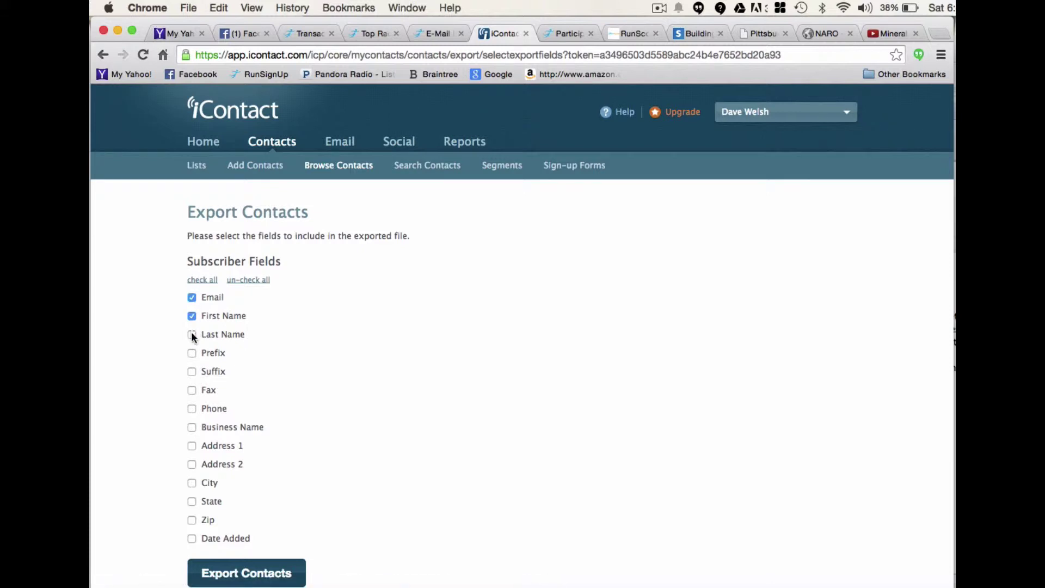
left_click(262, 579)
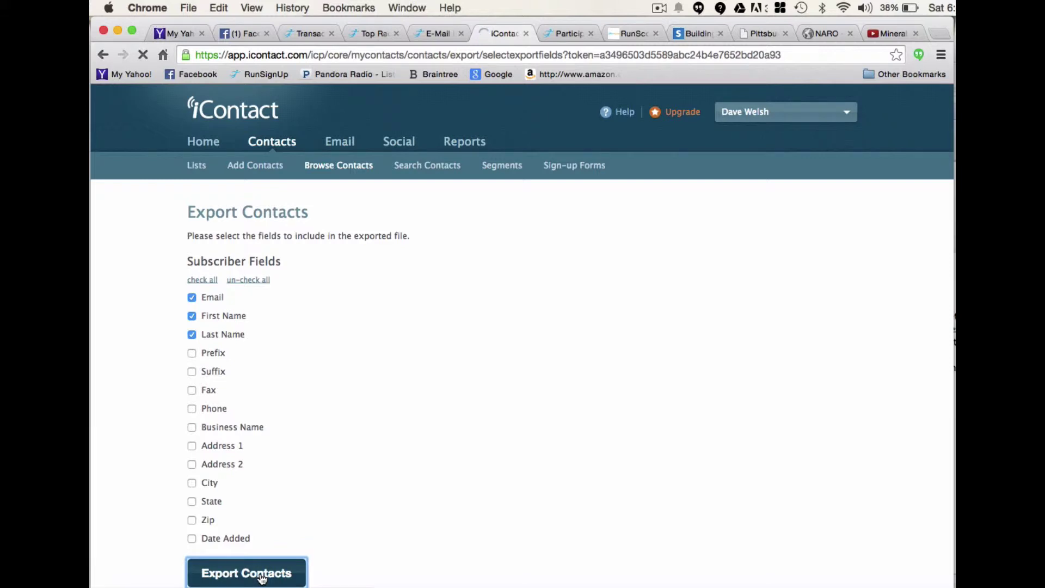
scroll(337, 506, "down", 5)
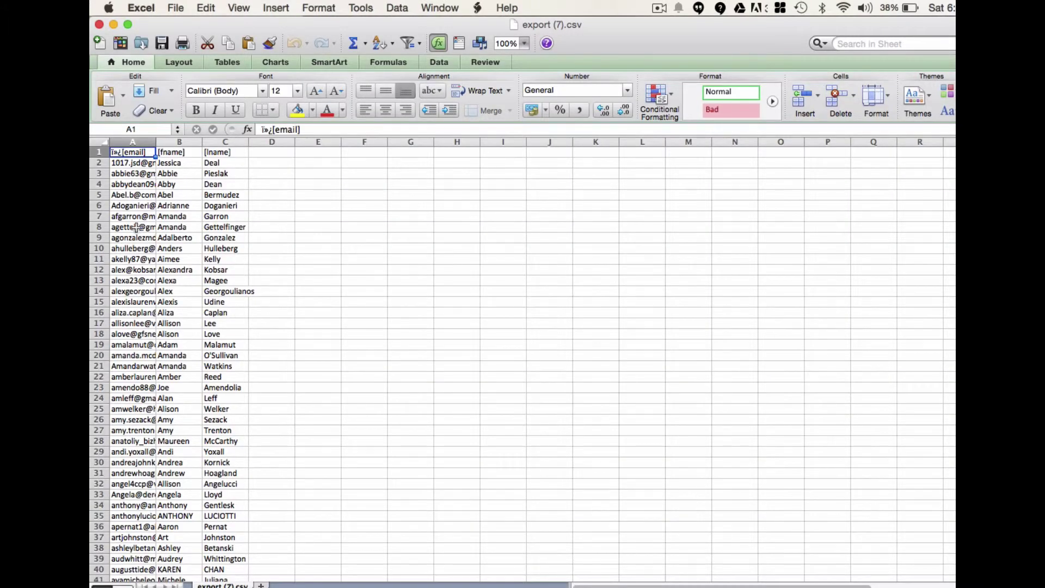
Close the spreadsheet and open Send Emails under Email Marketing on the RunSignUp race page.
left_click(100, 25)
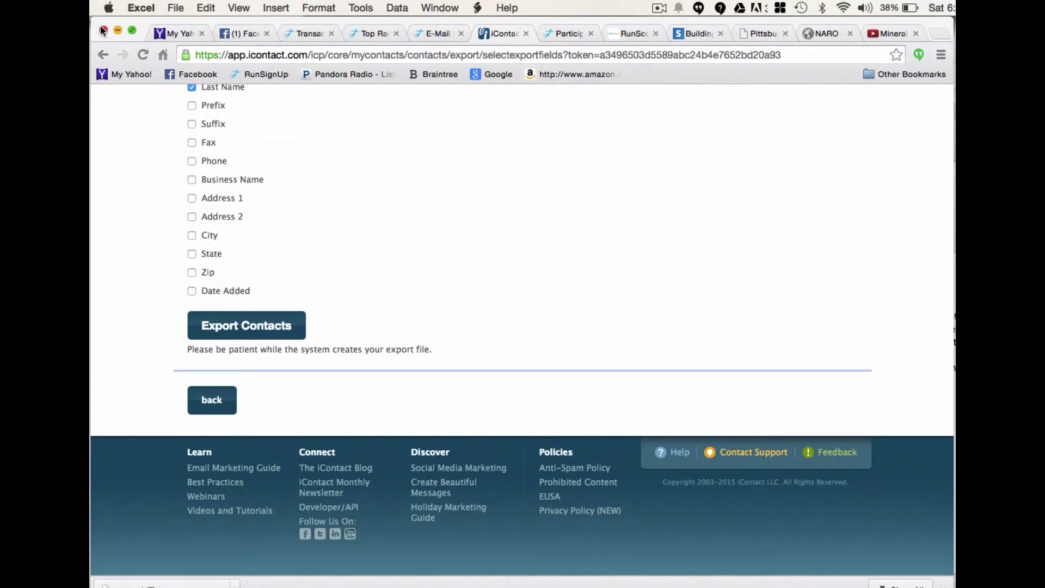
left_click(432, 33)
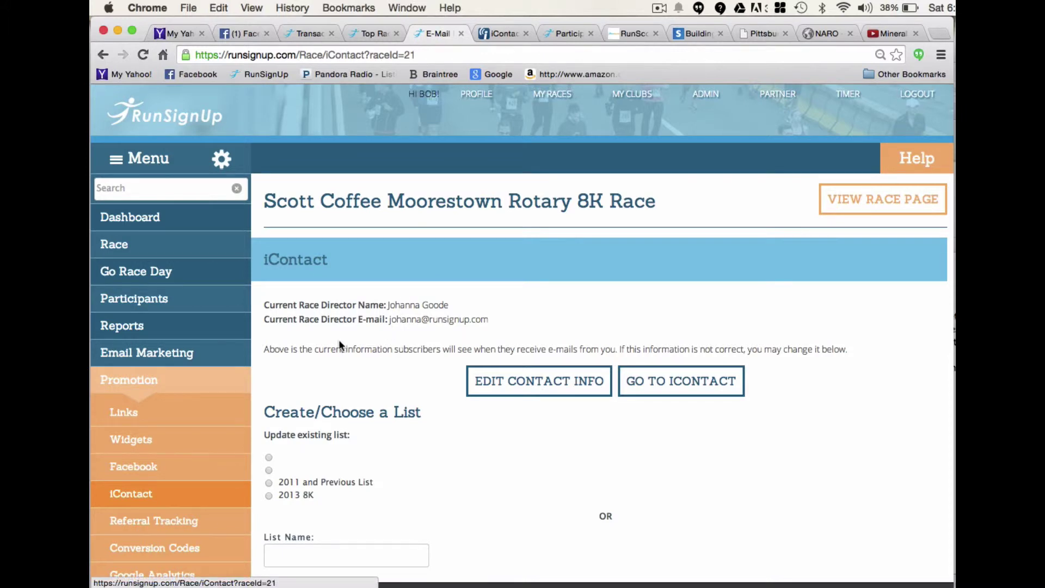
left_click(143, 357)
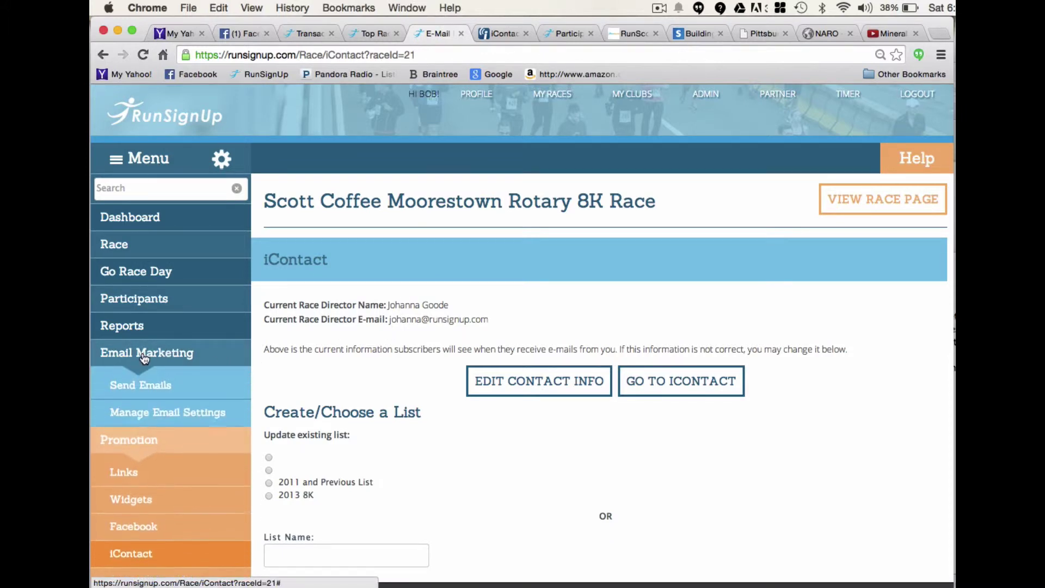
left_click(150, 387)
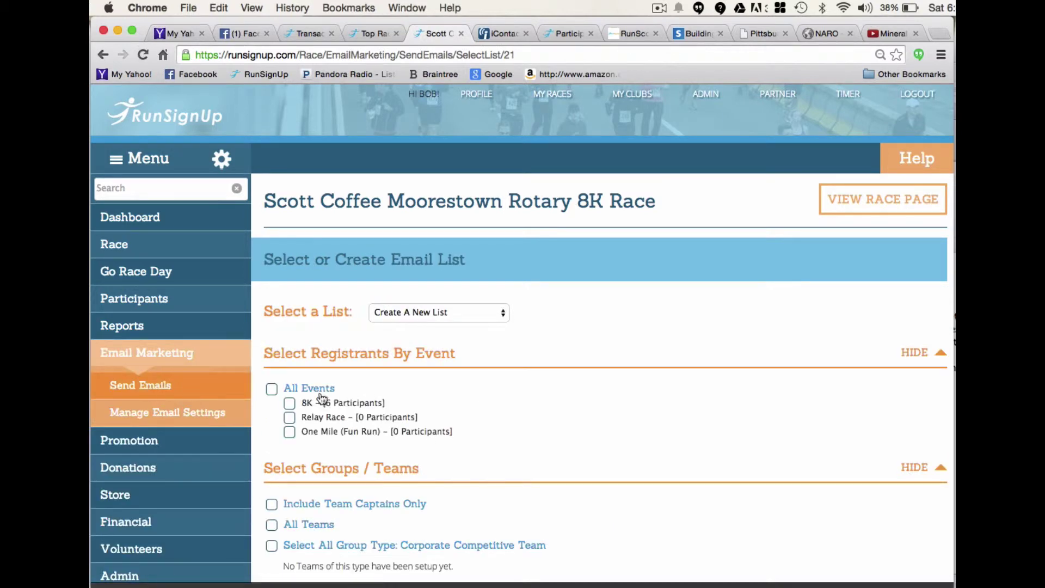
Under Upload a Custom List, open the file picker for Upload CSV of Contacts.
scroll(586, 434, "down", 5)
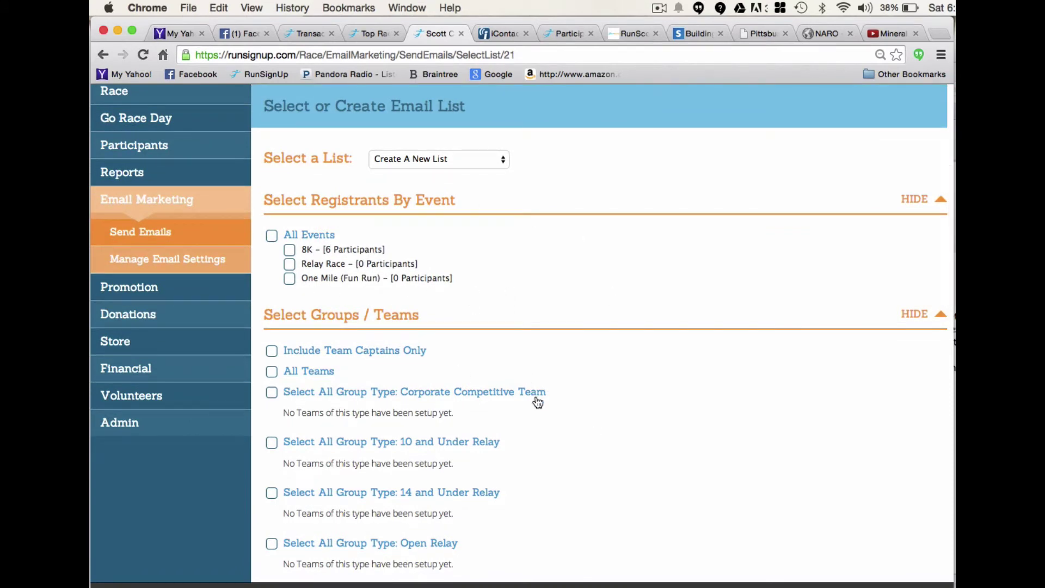
scroll(538, 402, "down", 10)
scroll(536, 395, "down", 3)
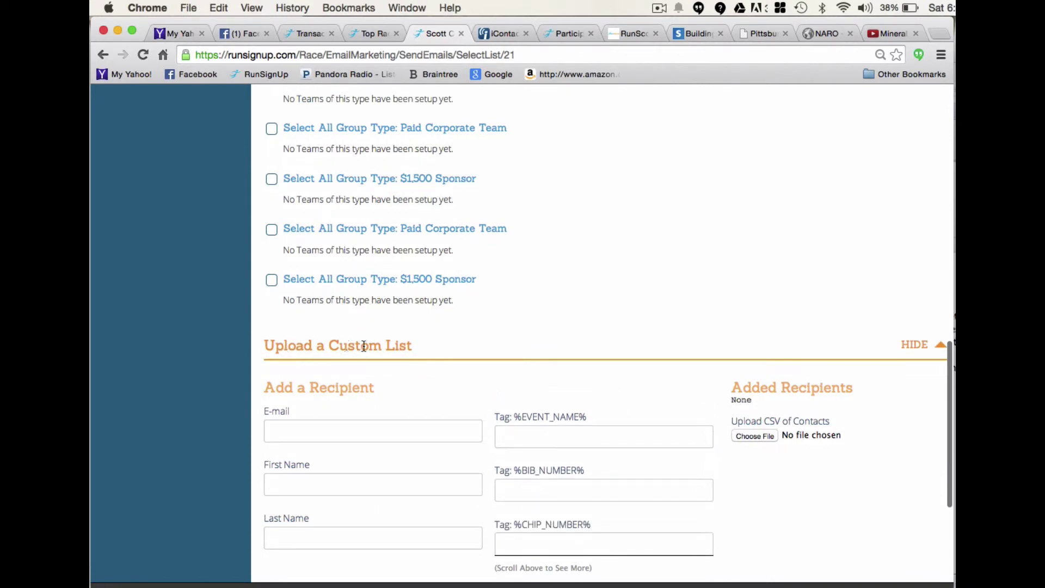
scroll(625, 363, "down", 3)
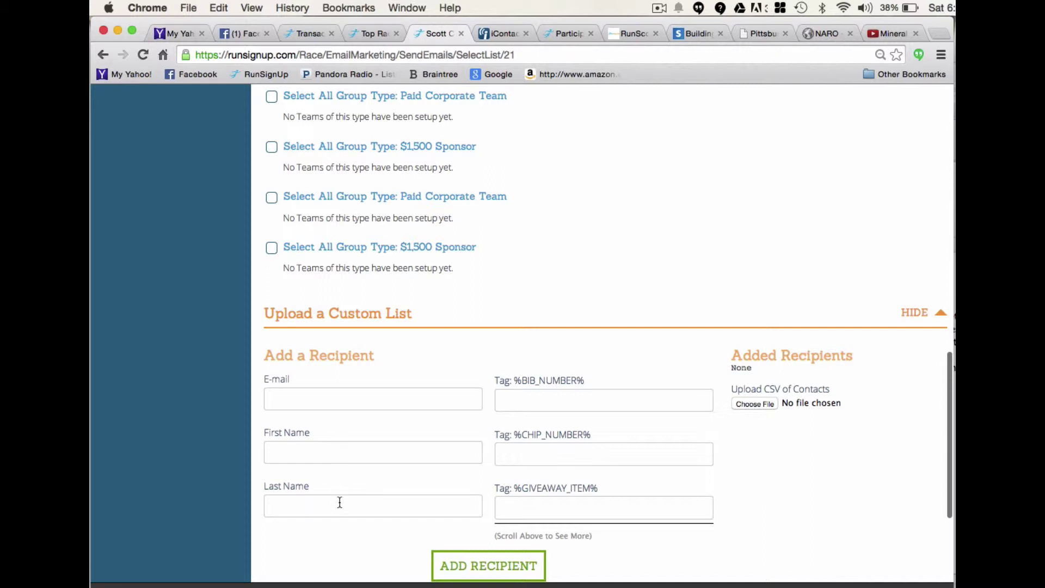
scroll(608, 403, "down", 3)
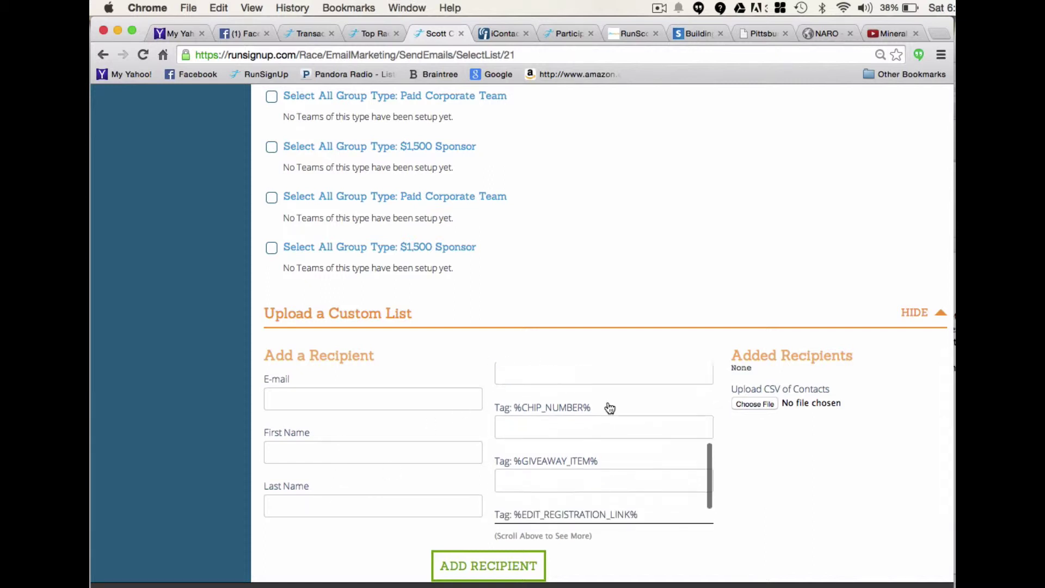
scroll(608, 403, "down", 1)
scroll(602, 381, "up", 3)
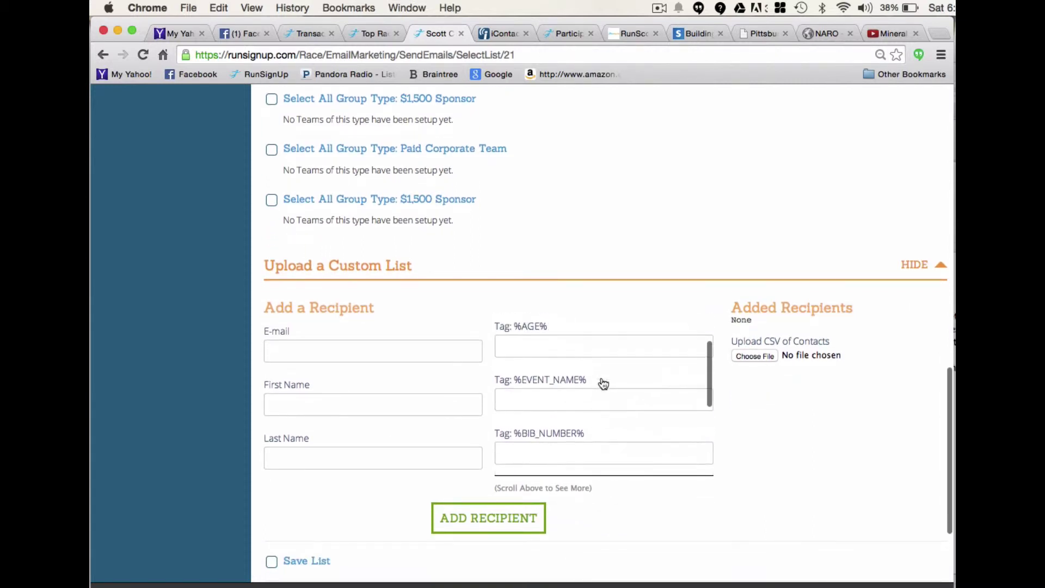
scroll(602, 380, "up", 3)
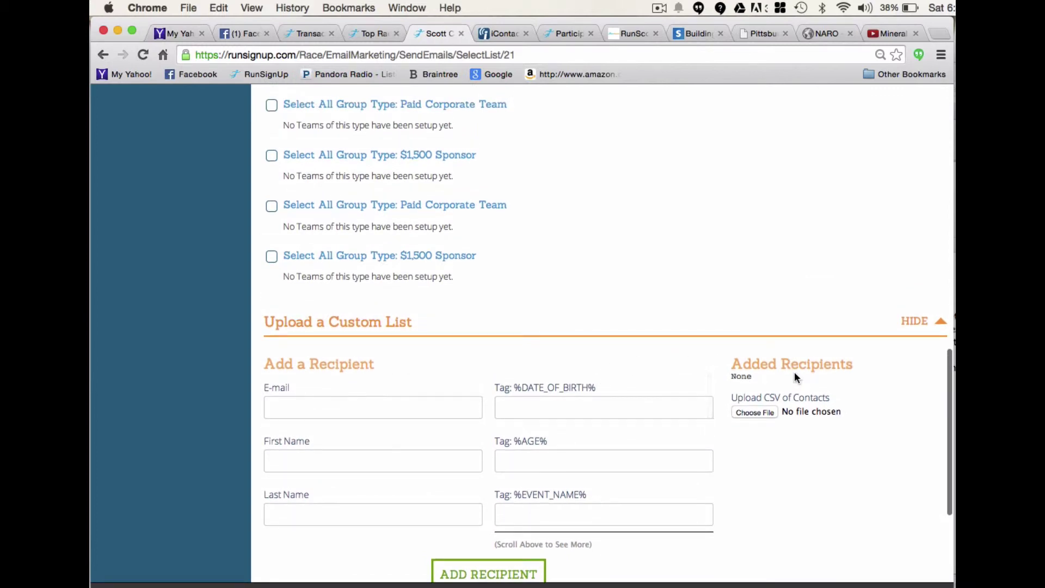
left_click(760, 412)
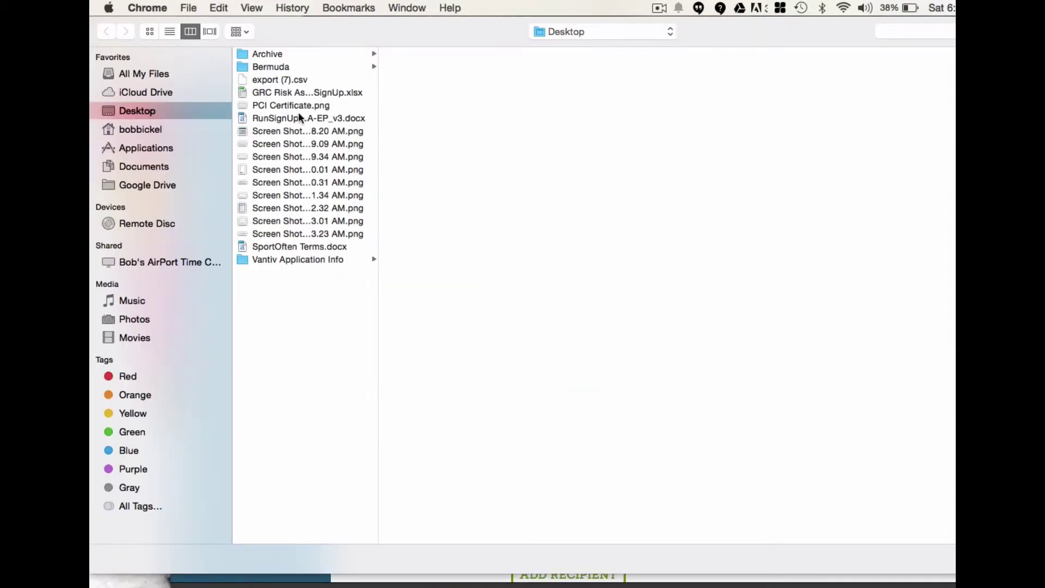
Upload export (7).csv, add its contacts using the email/fname/lname mapping, and tick Save List.
left_click(280, 77)
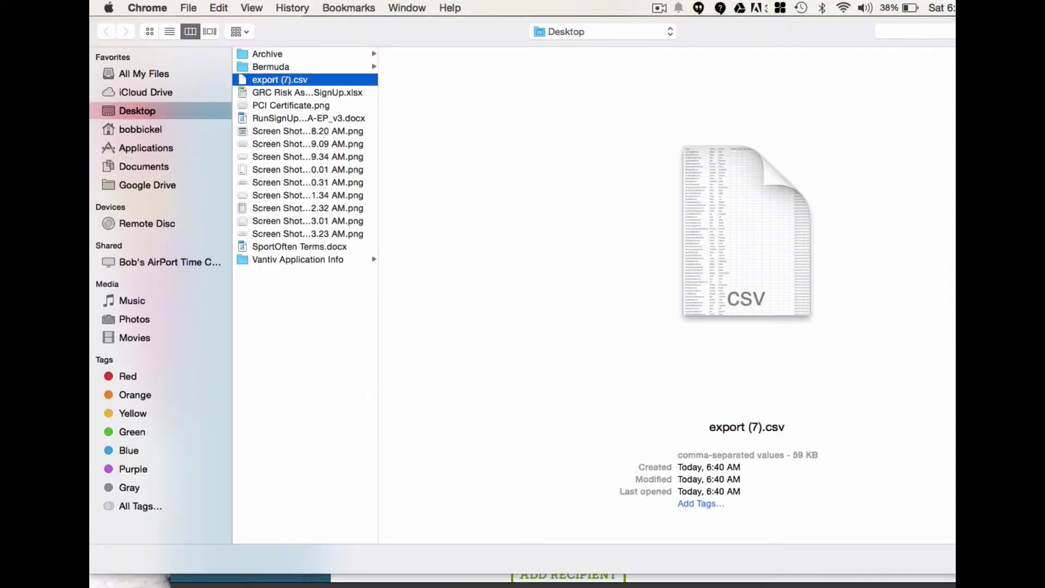
key("Return")
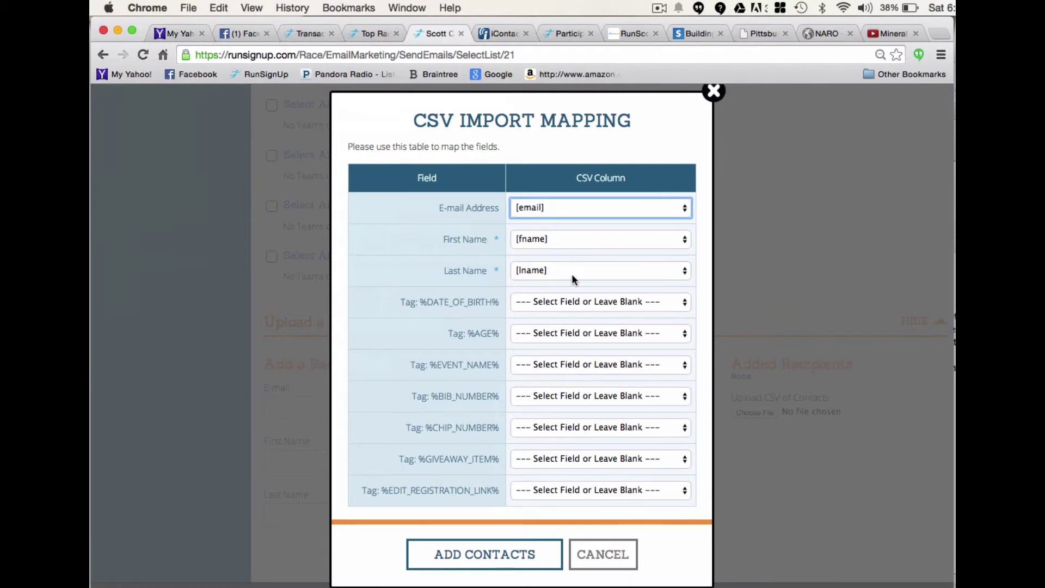
left_click(477, 554)
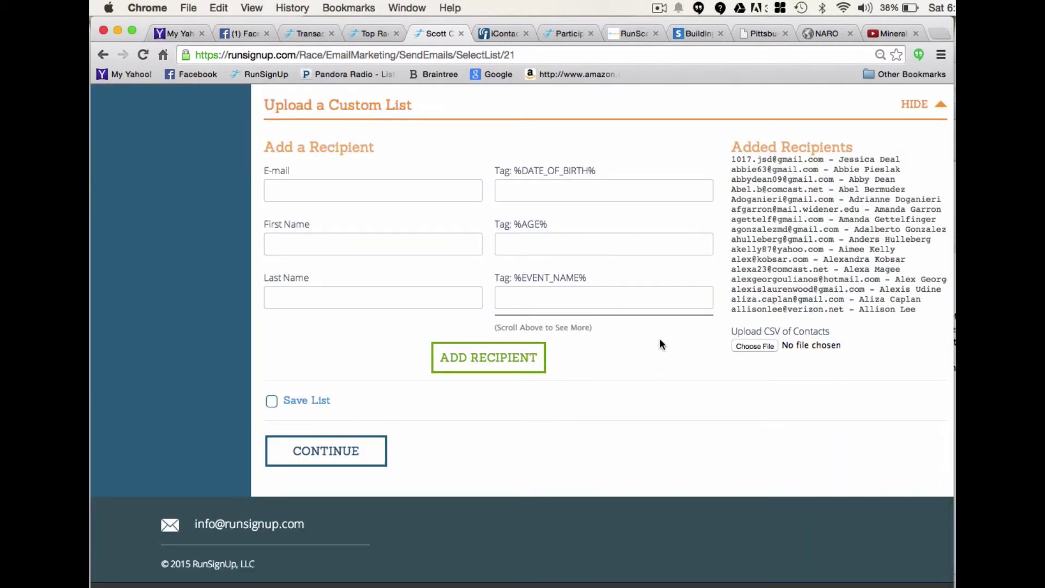
left_click(271, 401)
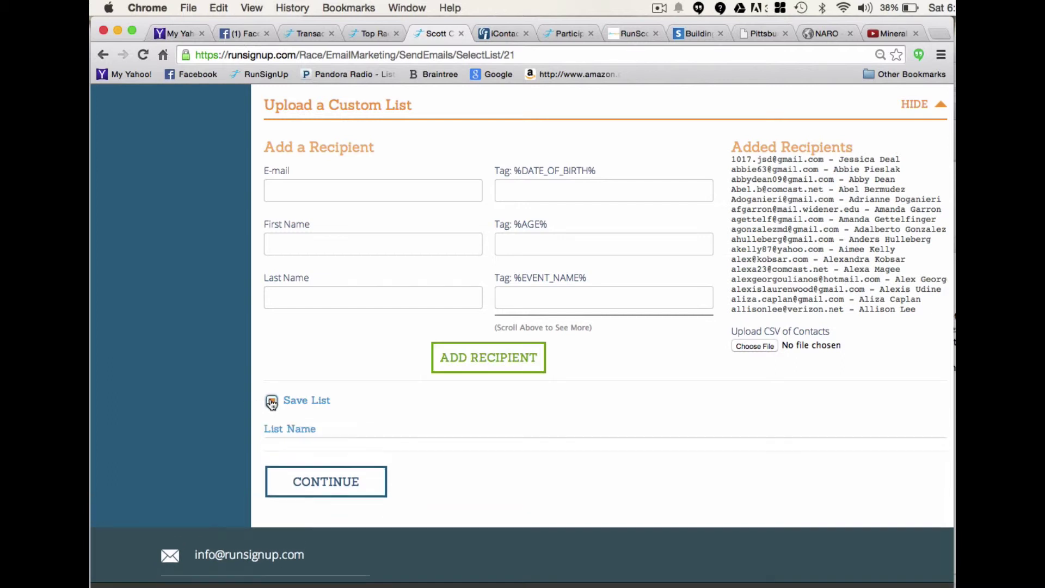
Save the custom list as 'Example Video List', then go back to Send Emails.
left_click(304, 445)
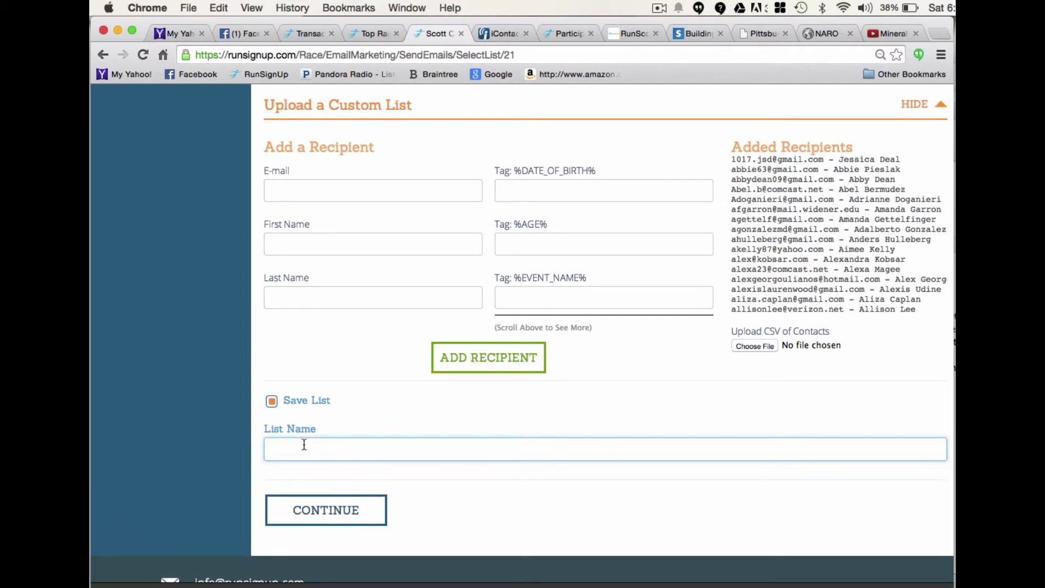
type("Example Video List")
left_click(314, 508)
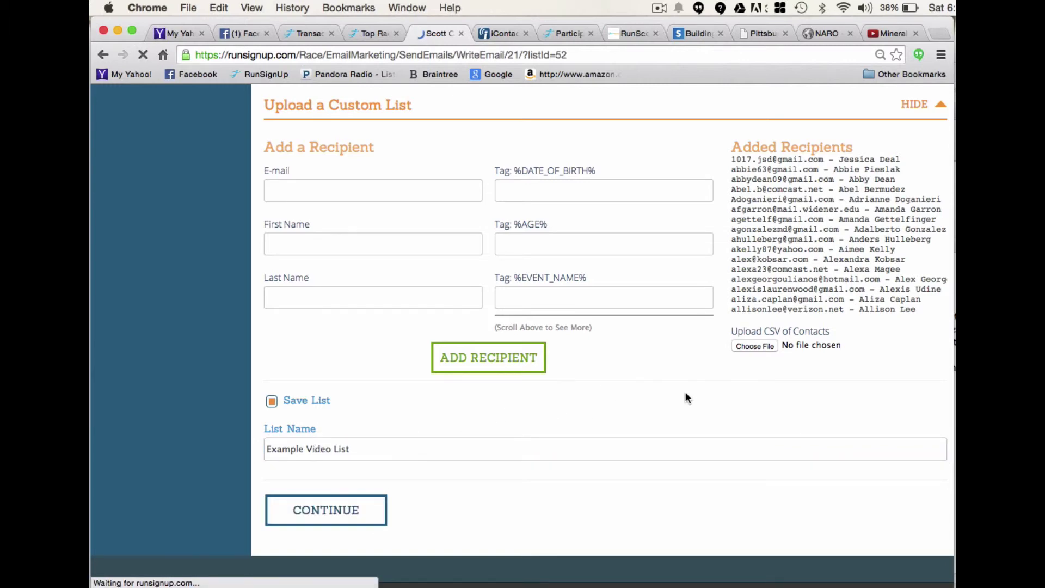
scroll(689, 393, "down", 15)
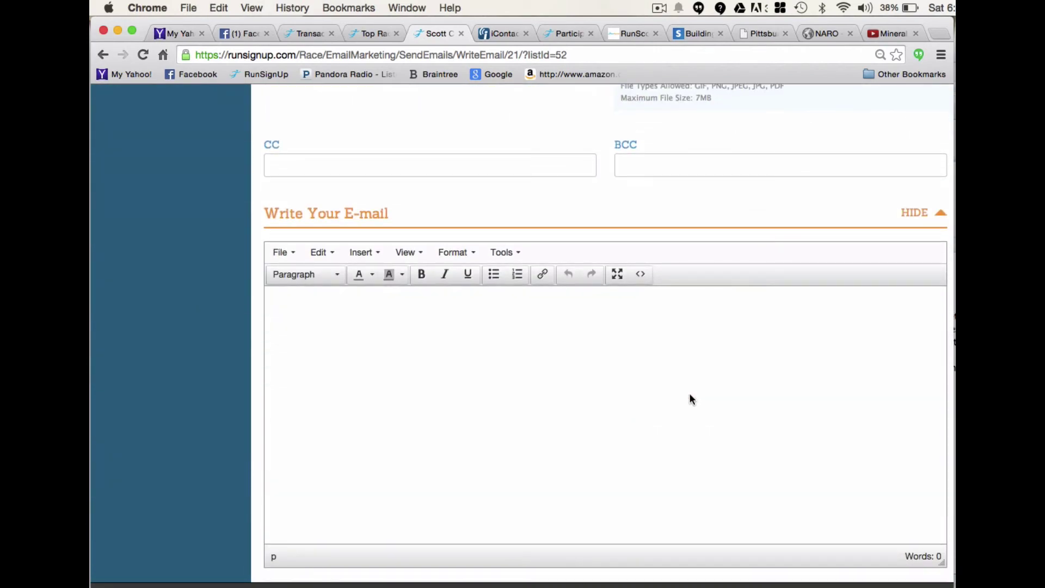
scroll(689, 399, "up", 15)
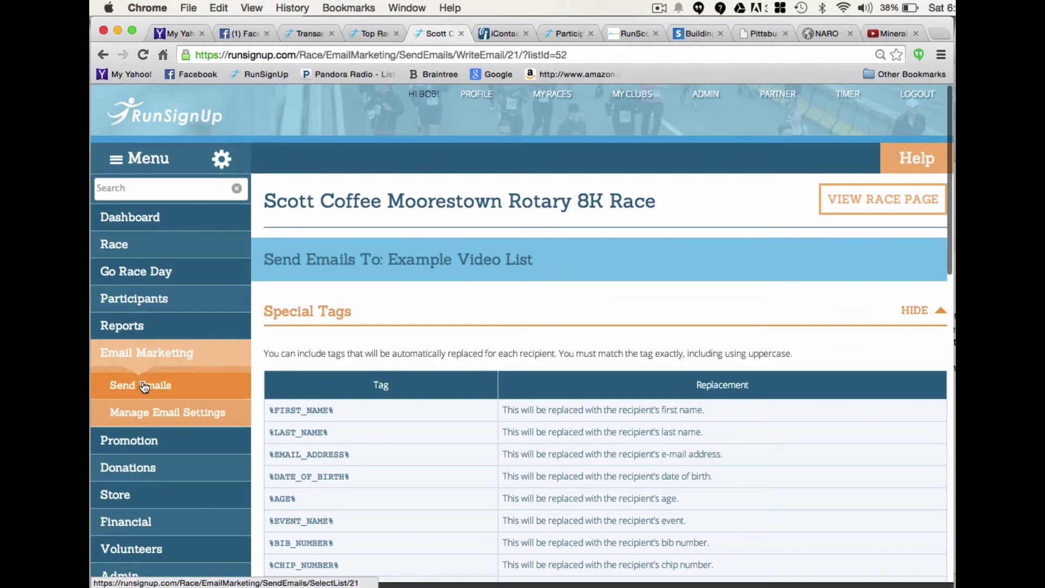
left_click(143, 384)
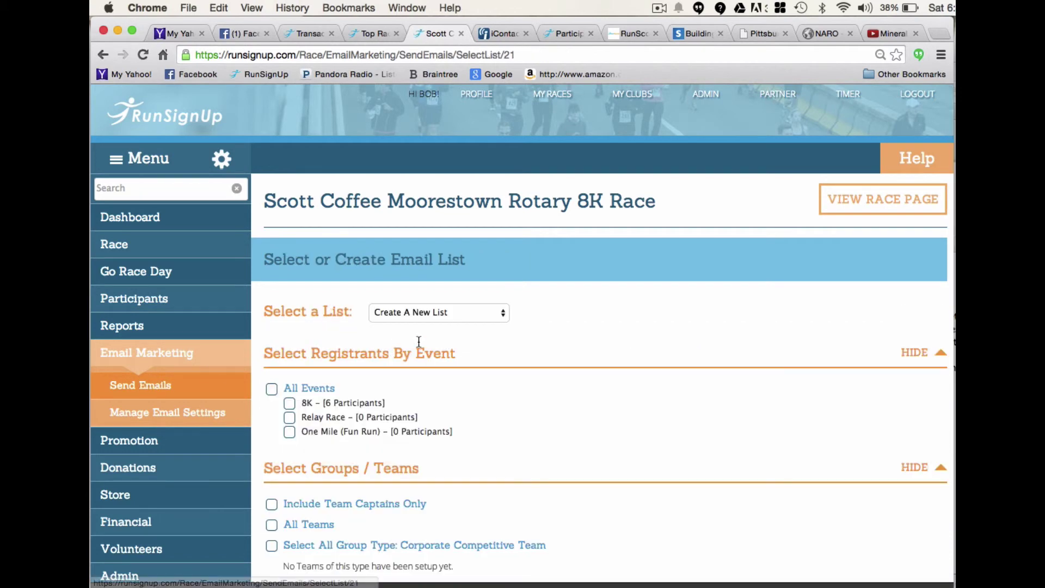
Pick Example Video List from the Select a List dropdown.
left_click(449, 314)
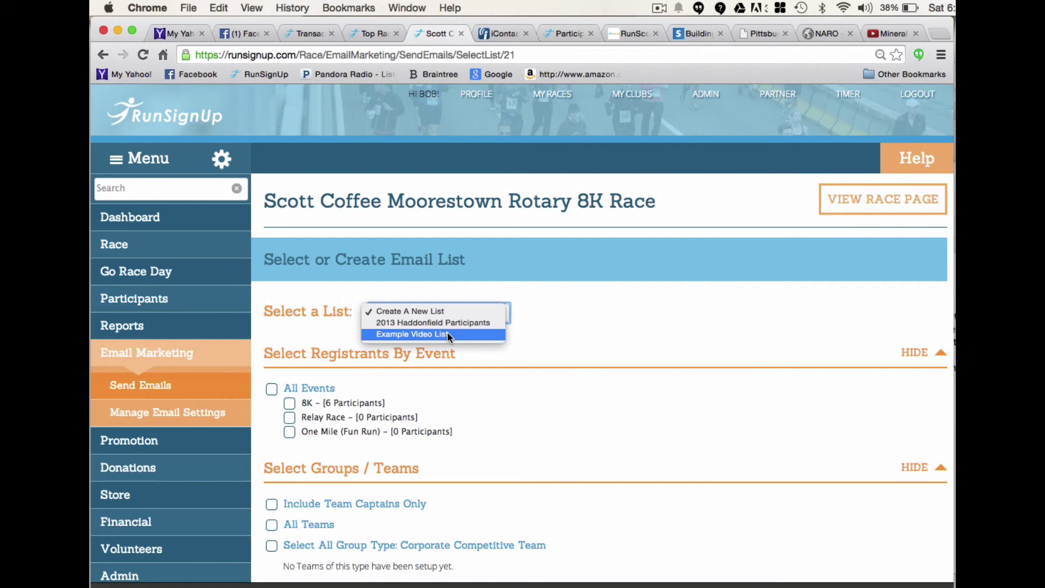
left_click(448, 334)
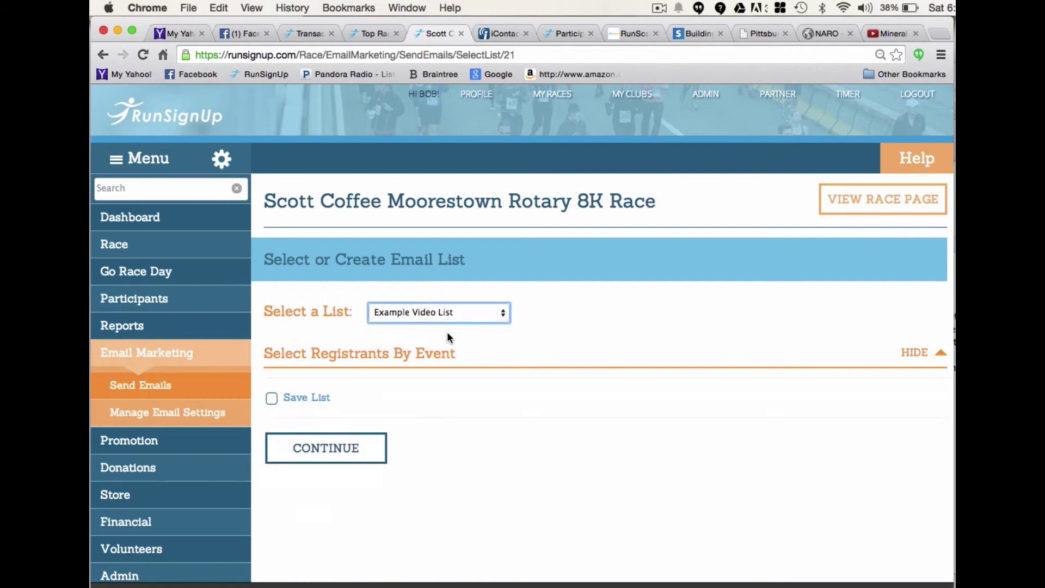